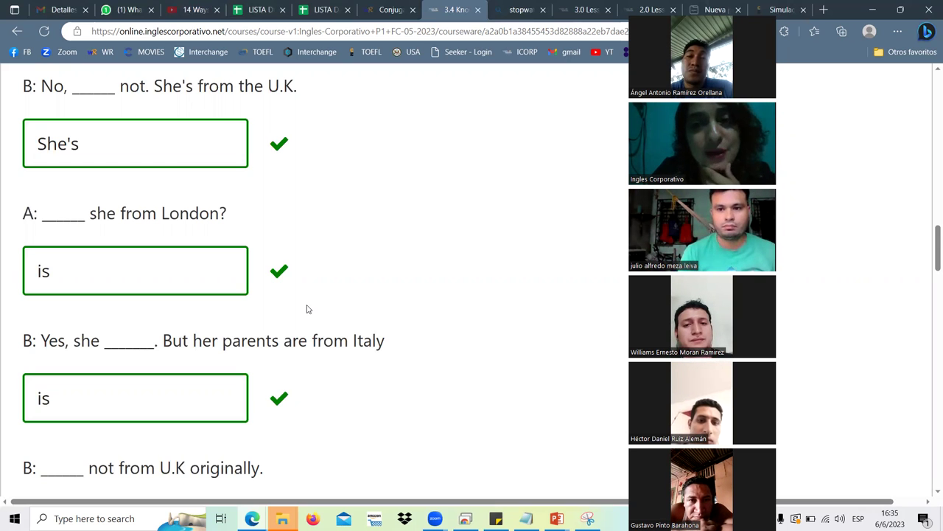
# Review the answered exercises of Conversations I to III in the 3.4 Knowledge Check, then return to the page's beginning.
pyautogui.scroll(-1, 308, 310)
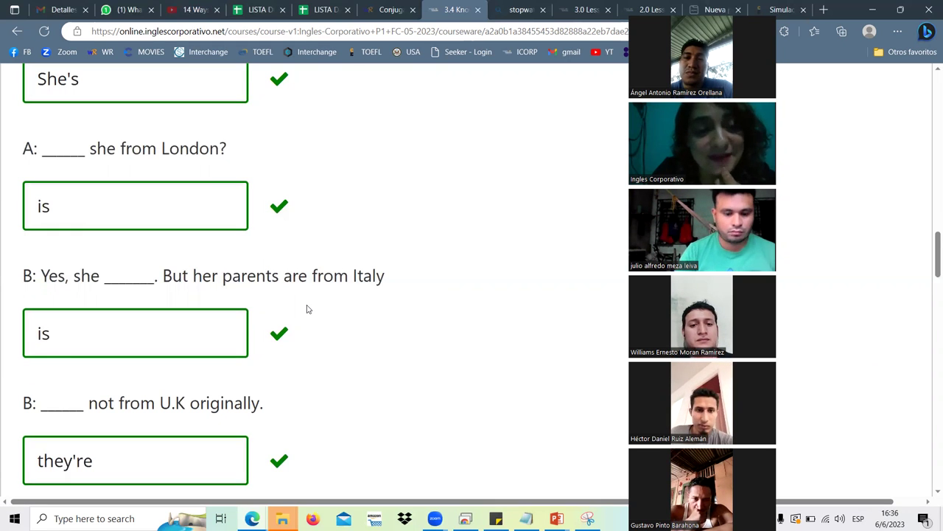
pyautogui.scroll(-14, 308, 310)
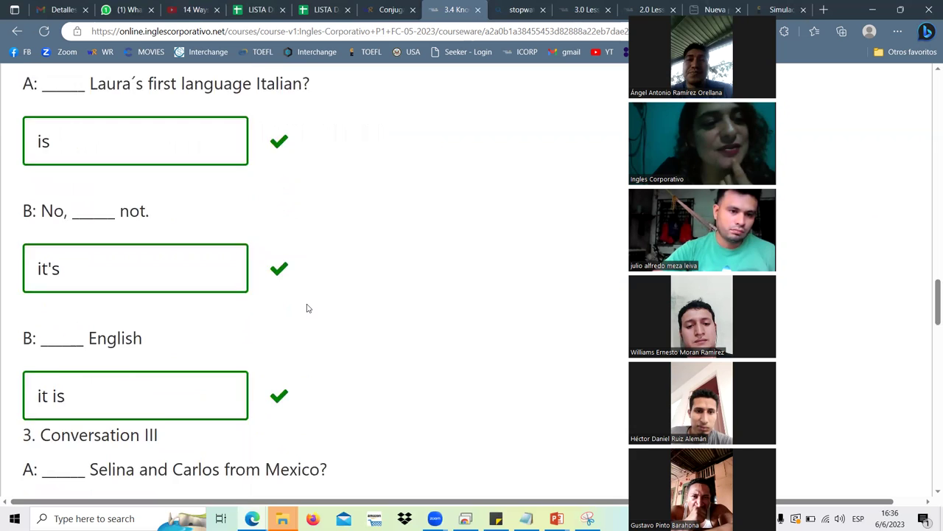
pyautogui.scroll(-11, 308, 303)
pyautogui.scroll(2, 295, 300)
pyautogui.scroll(9, 295, 300)
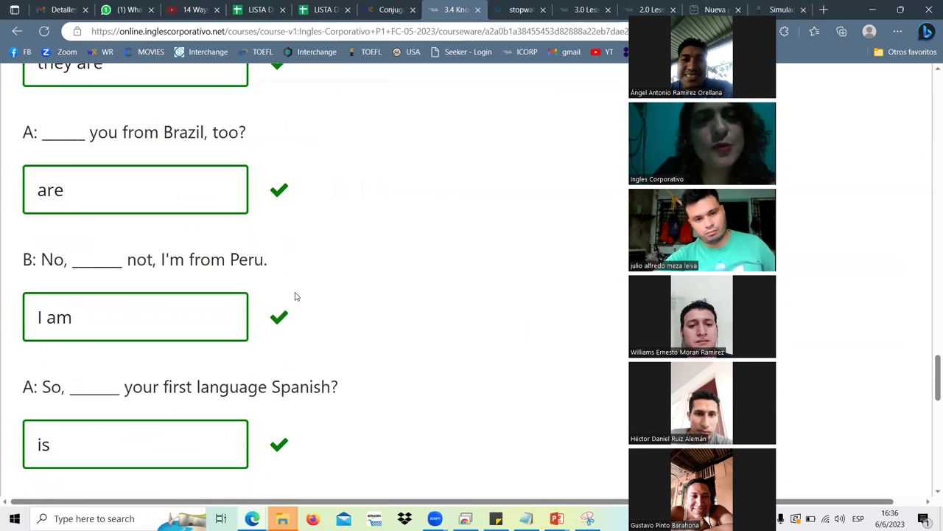
pyautogui.scroll(12, 298, 294)
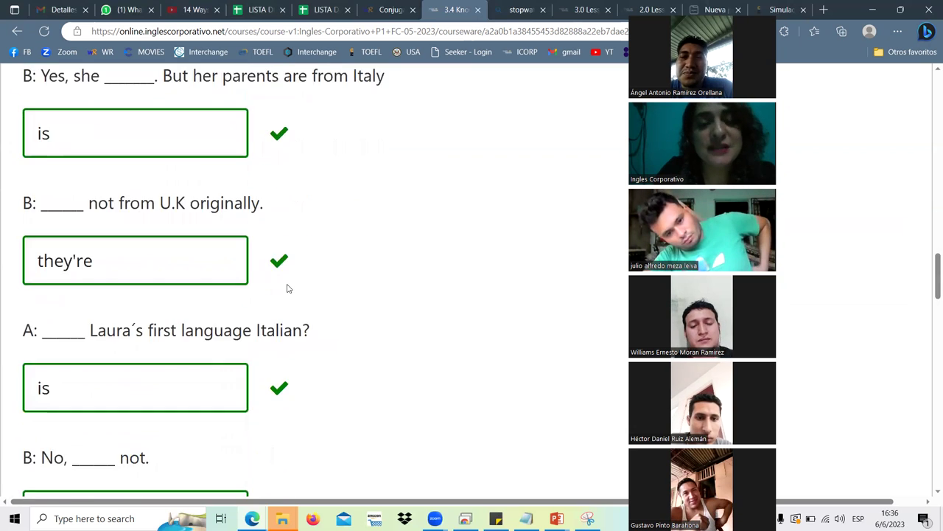
pyautogui.scroll(1, 290, 288)
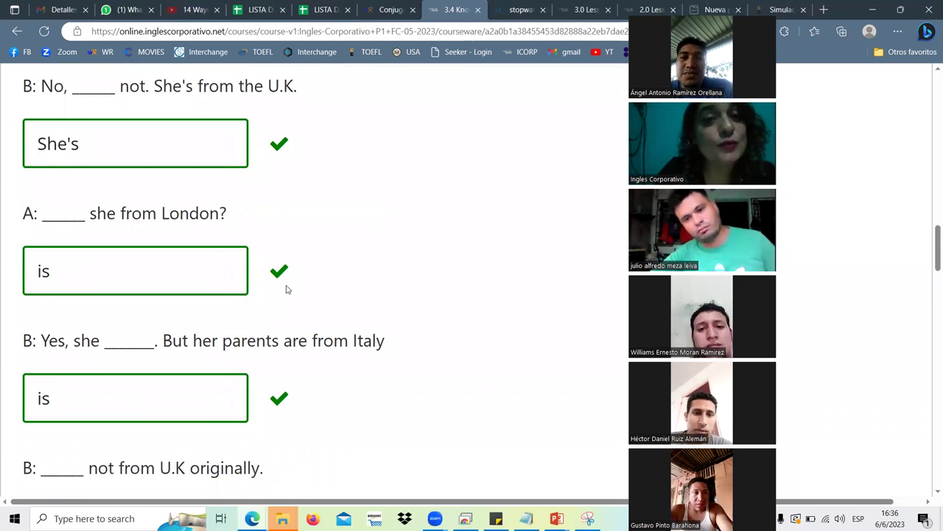
pyautogui.scroll(4, 291, 313)
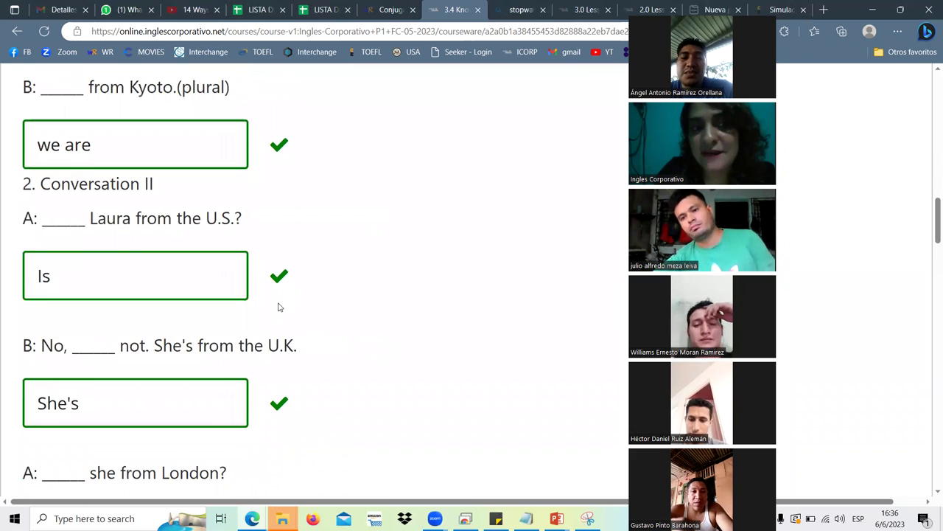
pyautogui.scroll(7, 280, 306)
pyautogui.scroll(2, 118, 270)
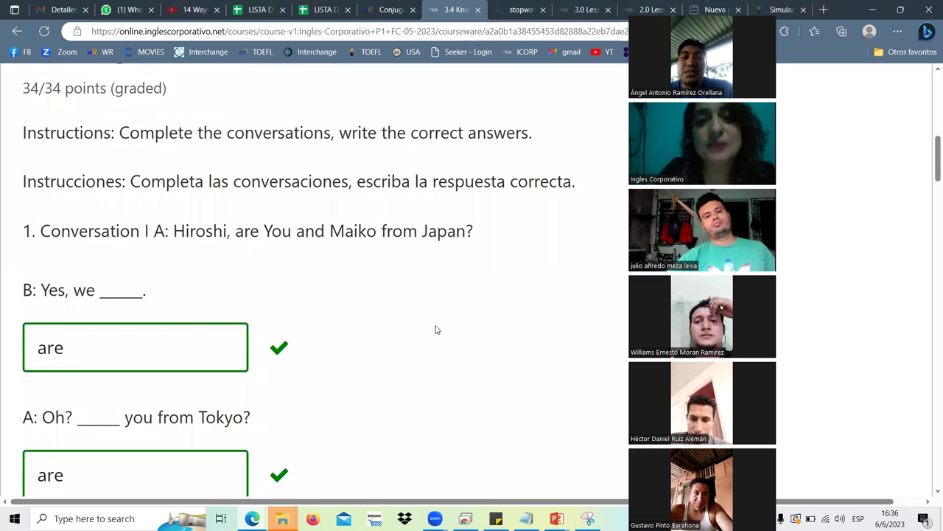
pyautogui.scroll(5, 420, 313)
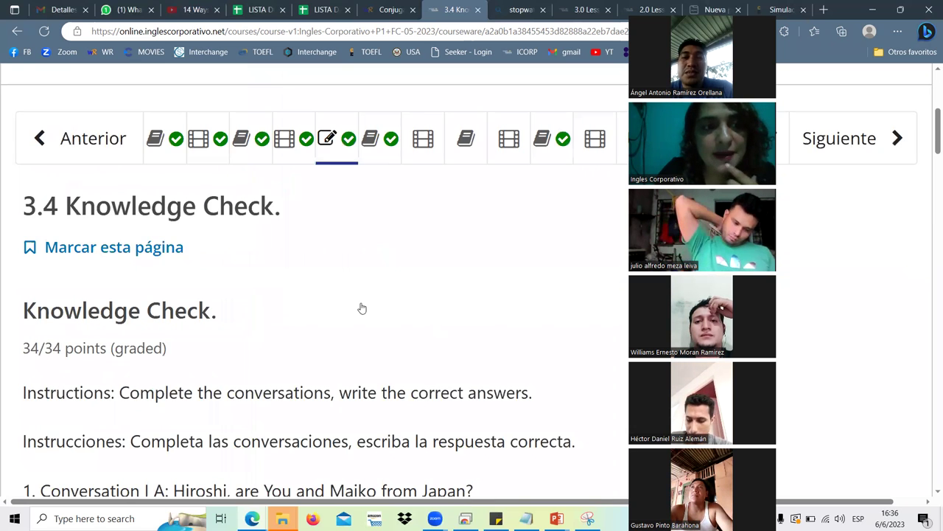
pyautogui.scroll(3, 354, 310)
pyautogui.scroll(1, 206, 346)
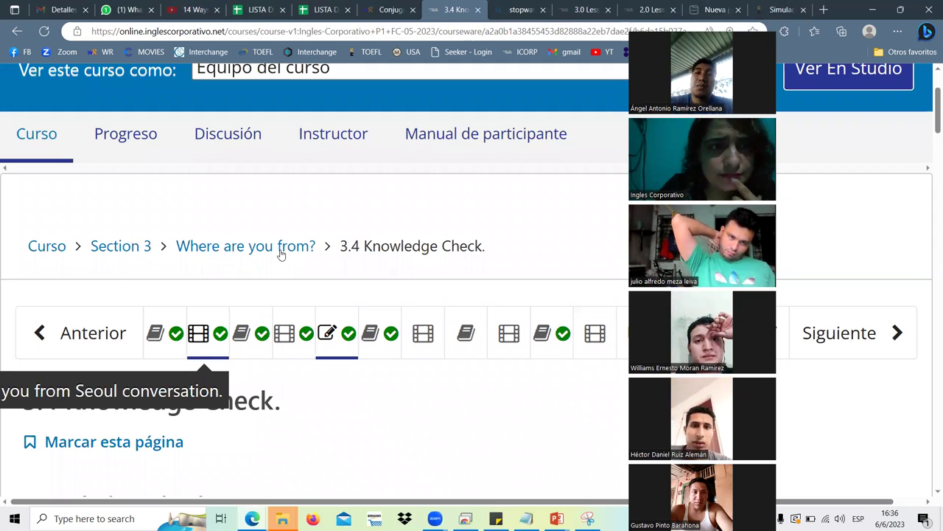
# Switch to the Hanesbrand attendance spreadsheet in Google Sheets and enter 1 under MARTES 6 for participants 1 to 4 (AA3:AA6).
pyautogui.hotkey('ctrl', '4')
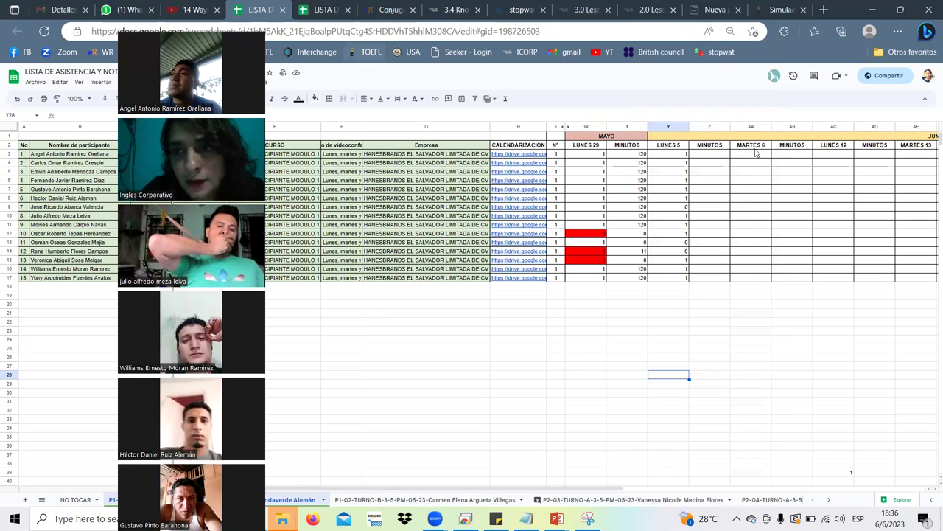
pyautogui.click(746, 155)
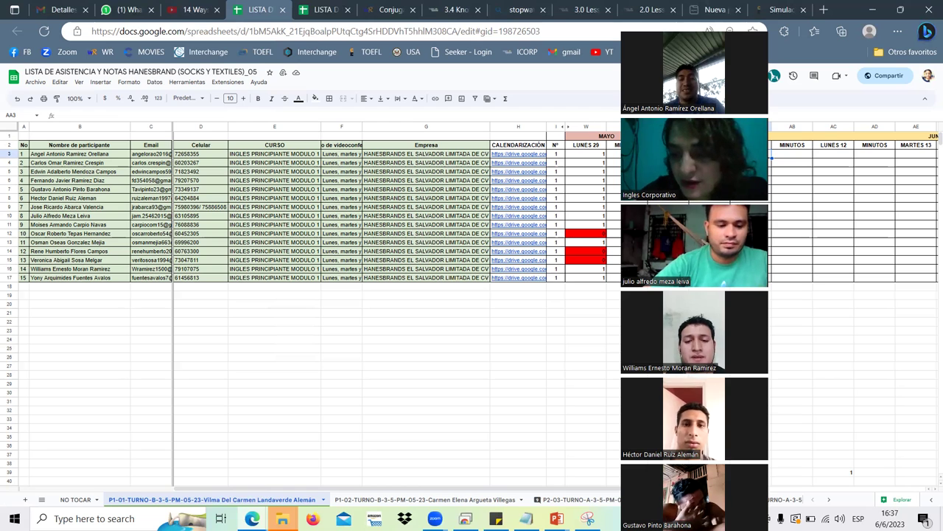
pyautogui.write('1')
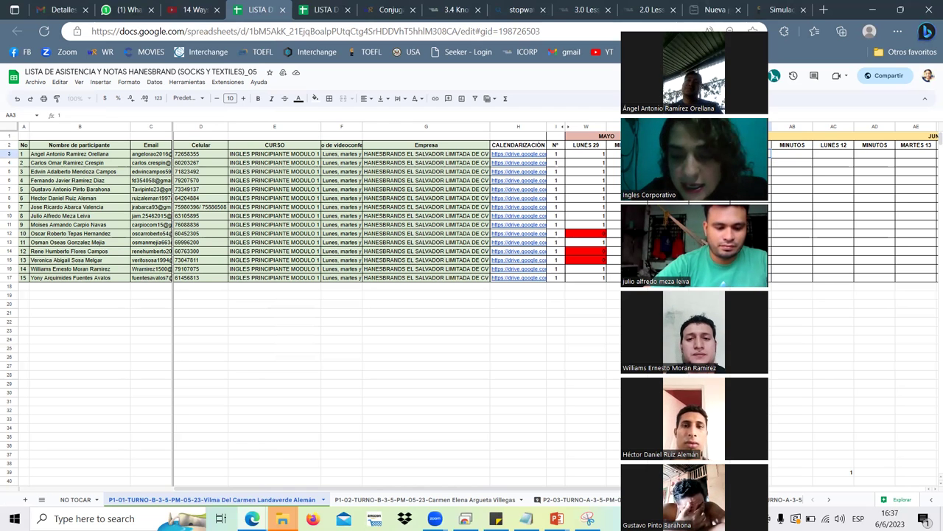
pyautogui.press('Return')
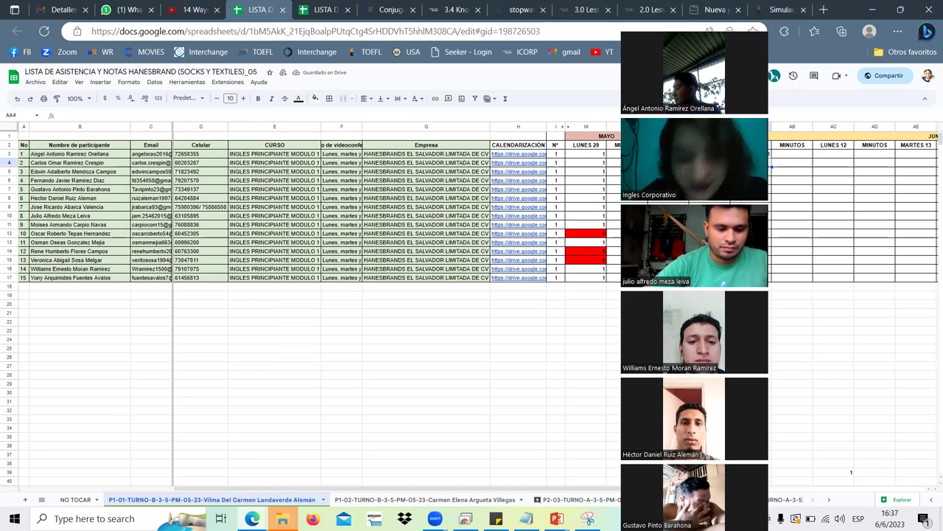
pyautogui.write('1')
pyautogui.press('Return')
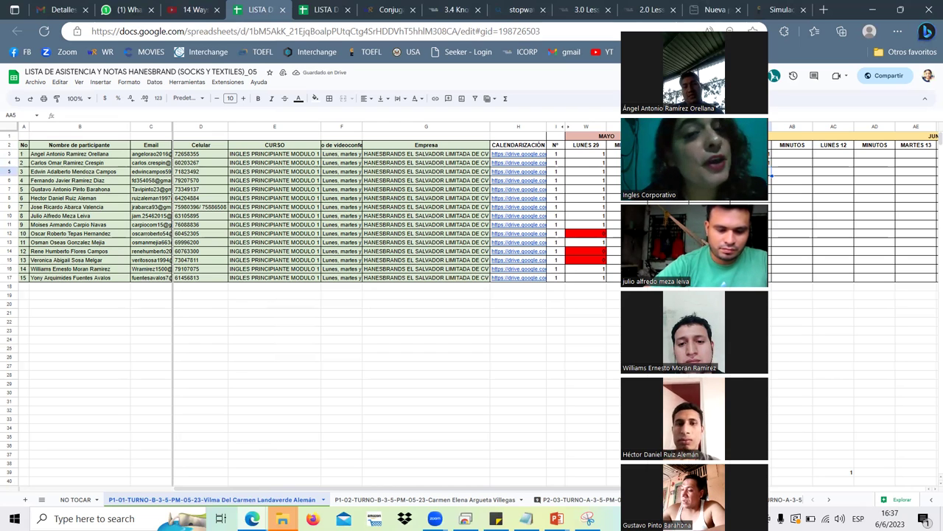
pyautogui.write('1')
pyautogui.press('Return')
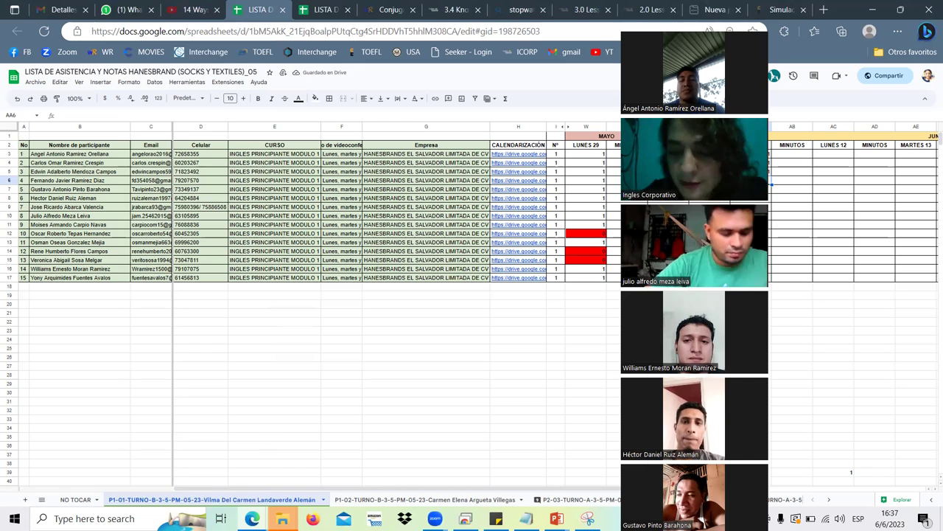
pyautogui.write('1')
pyautogui.press('Return')
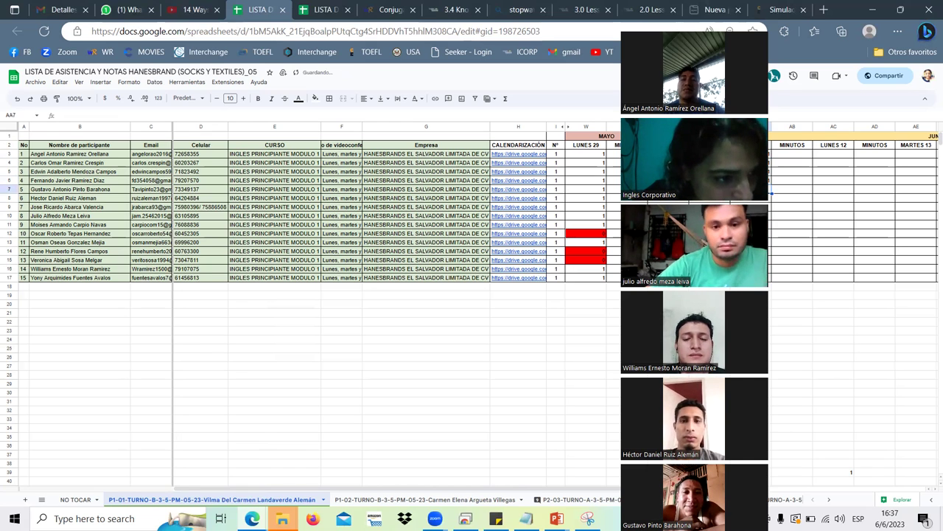
# Skip participant 5 and enter 1 under MARTES 6 for participant 6 in AA8.
pyautogui.press('Down')
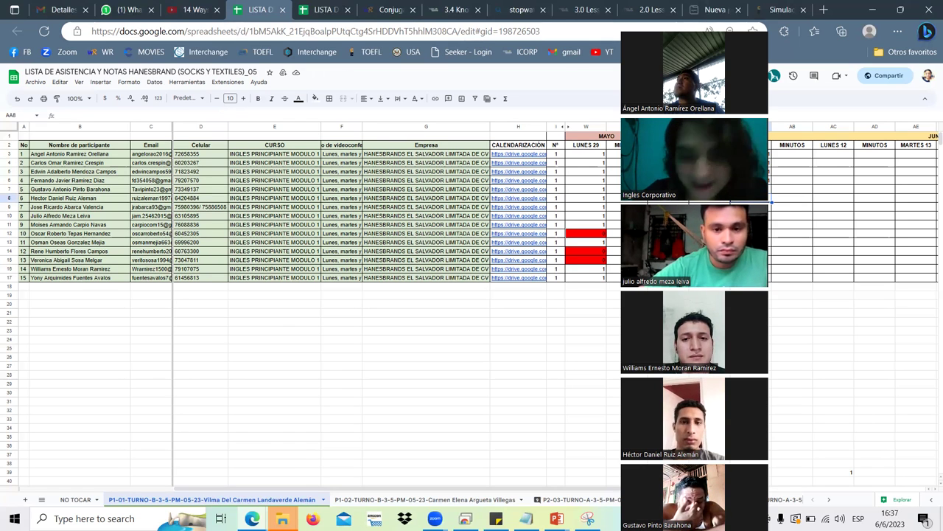
pyautogui.write('1')
pyautogui.press('Return')
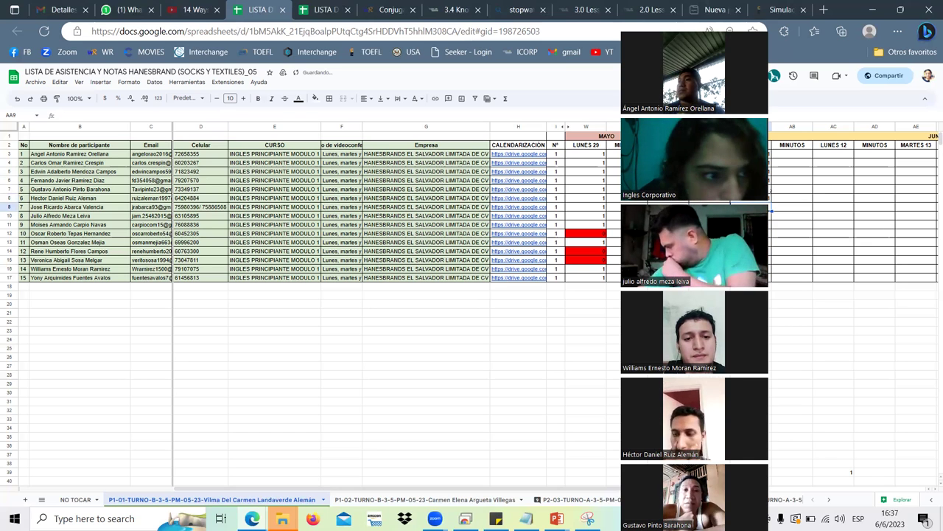
# Change participant 4's MARTES 6 attendance in AA6 to 0 and enter 1 for participant 5 in AA7.
pyautogui.click(771, 180)
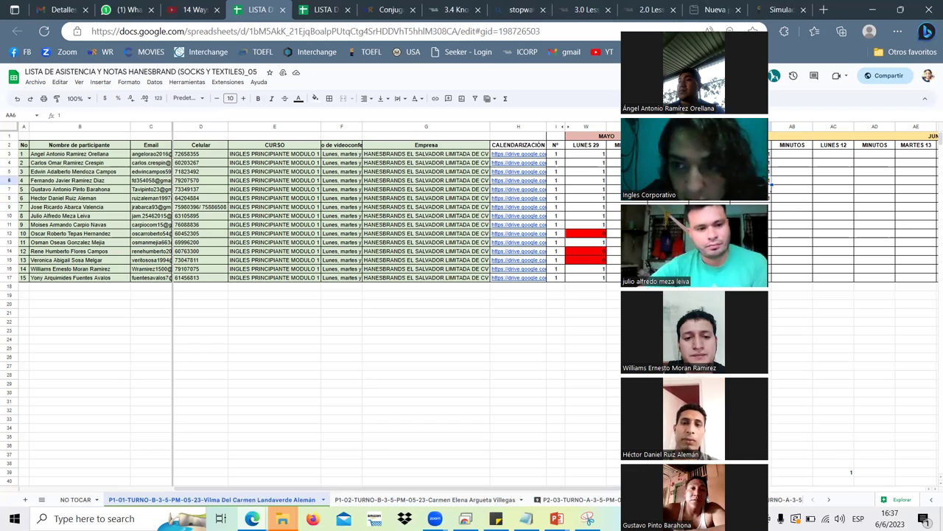
pyautogui.click(771, 189)
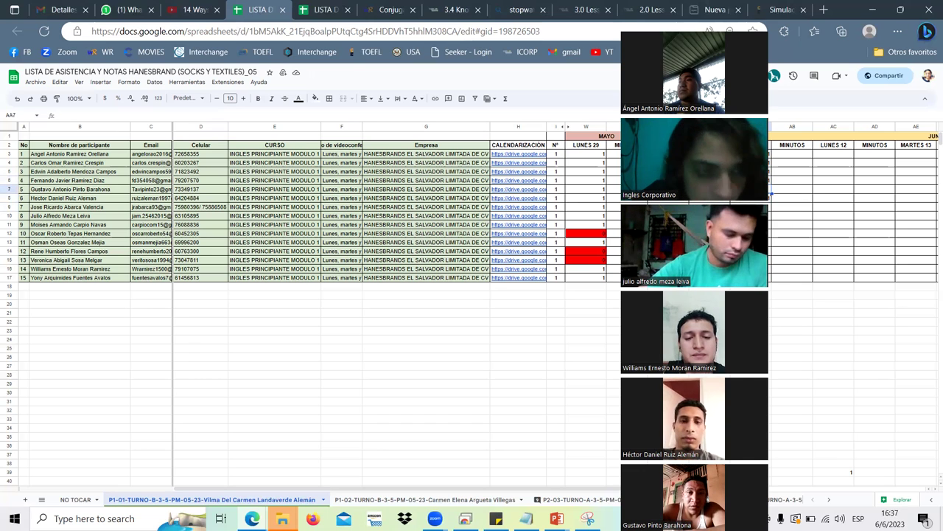
pyautogui.click(771, 180)
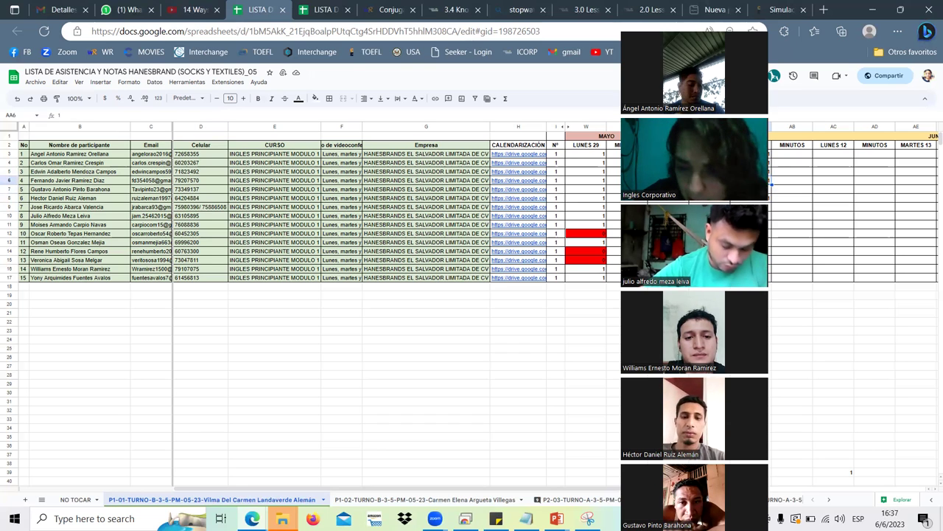
pyautogui.write('0')
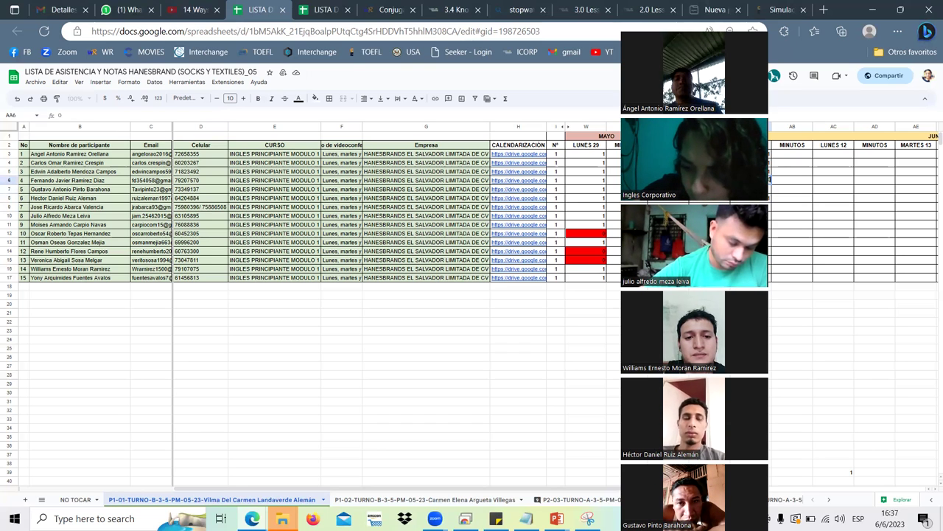
pyautogui.press('Return')
pyautogui.press('Down')
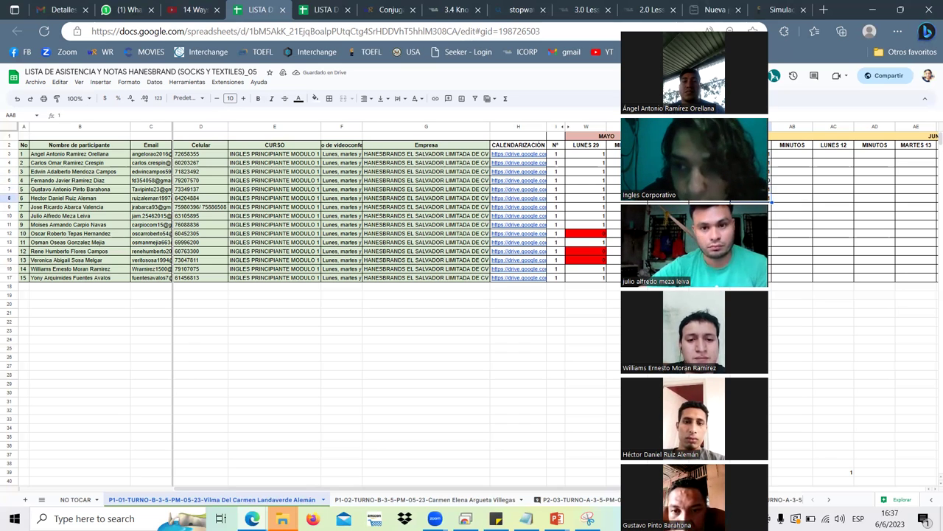
# Enter the MARTES 6 attendance for participants 7 to 9 as 0, 1 and 1 in AA9:AA11.
pyautogui.press('Down')
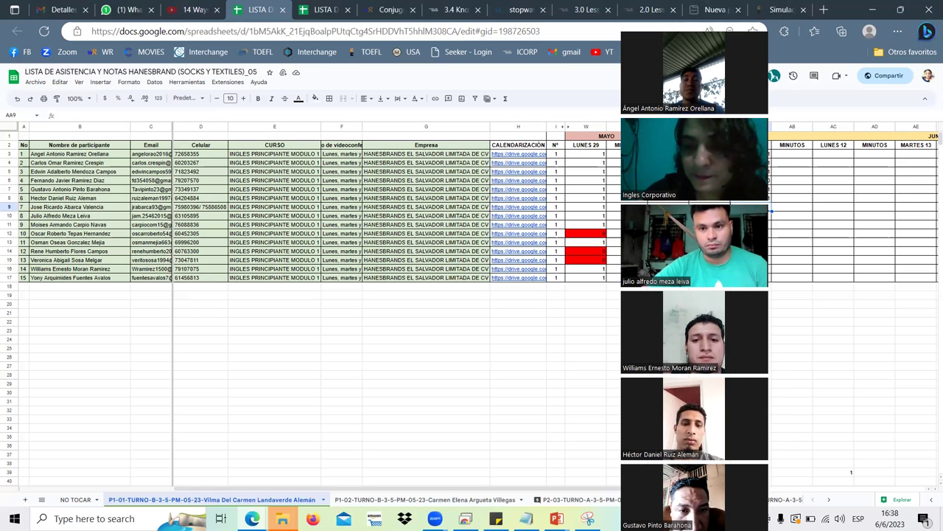
pyautogui.press('Return')
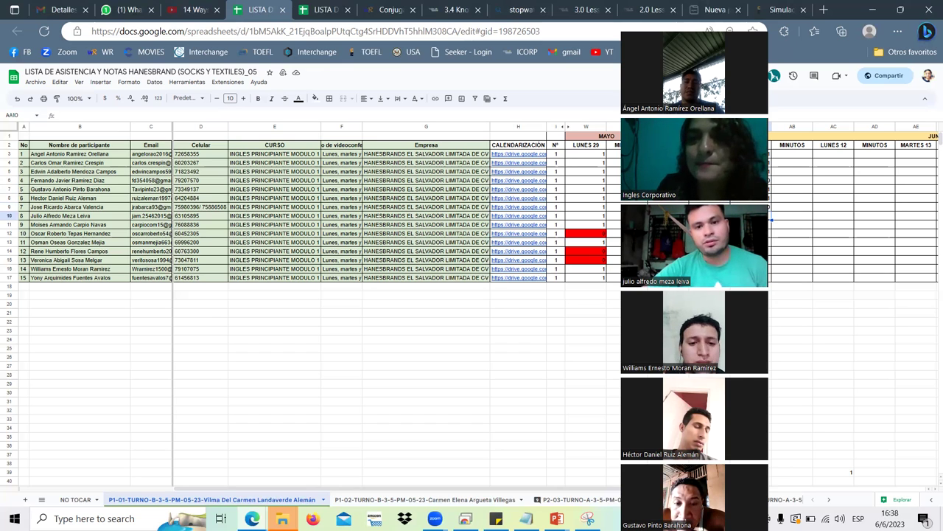
pyautogui.press('Return')
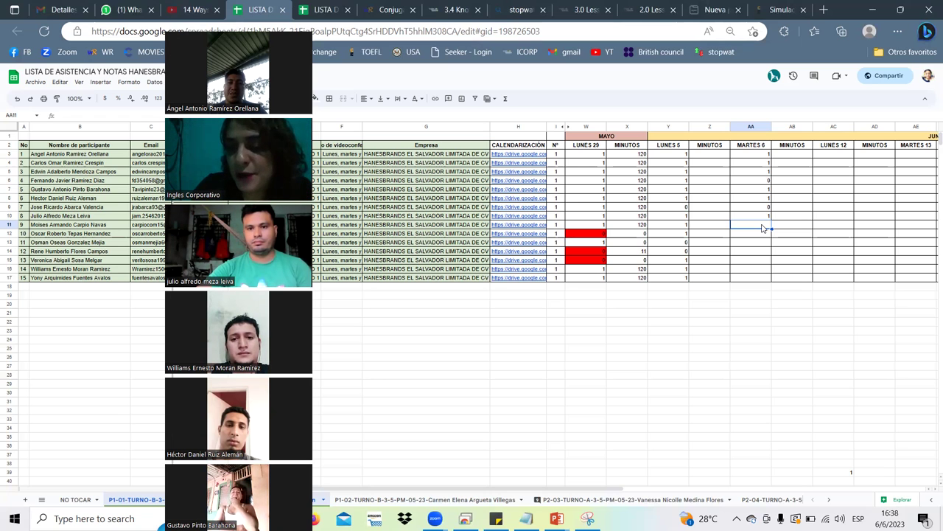
pyautogui.write('1')
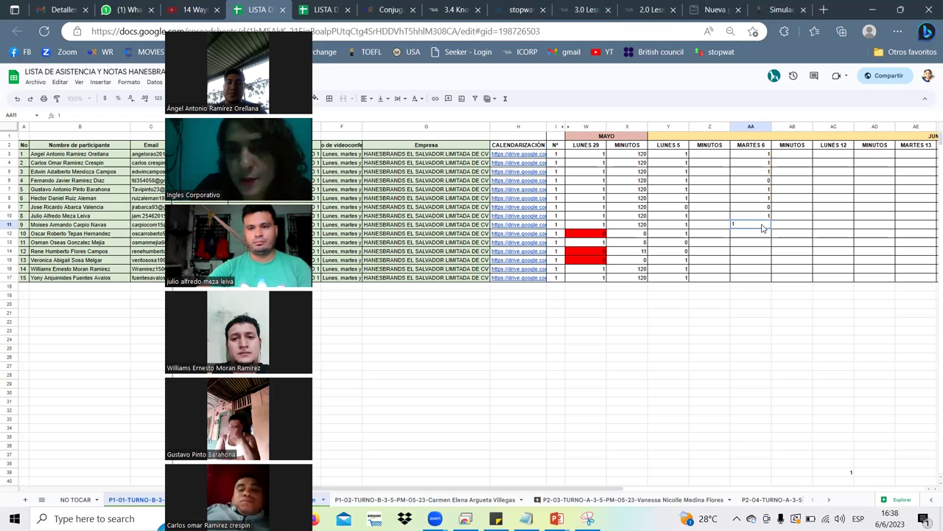
pyautogui.press('Return')
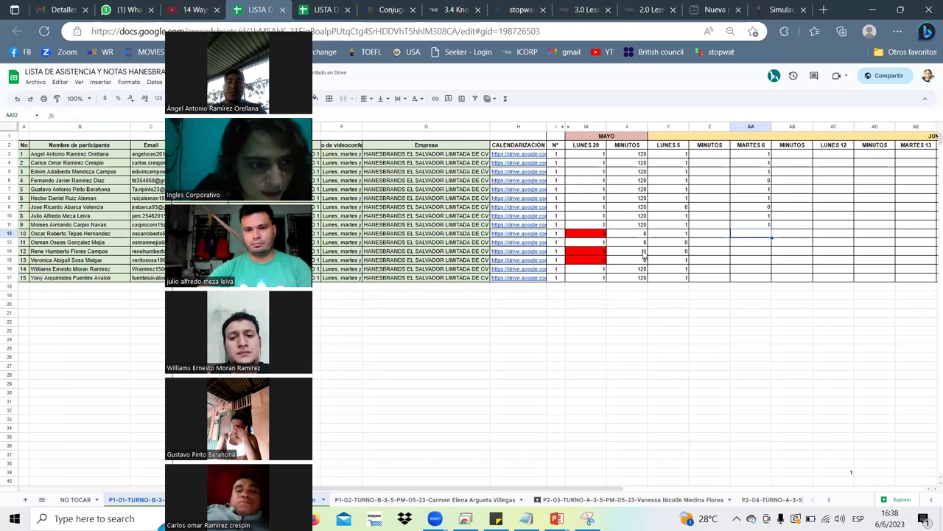
# Enter 1 under MARTES 6 for participant 12 in AA14.
pyautogui.click(644, 251)
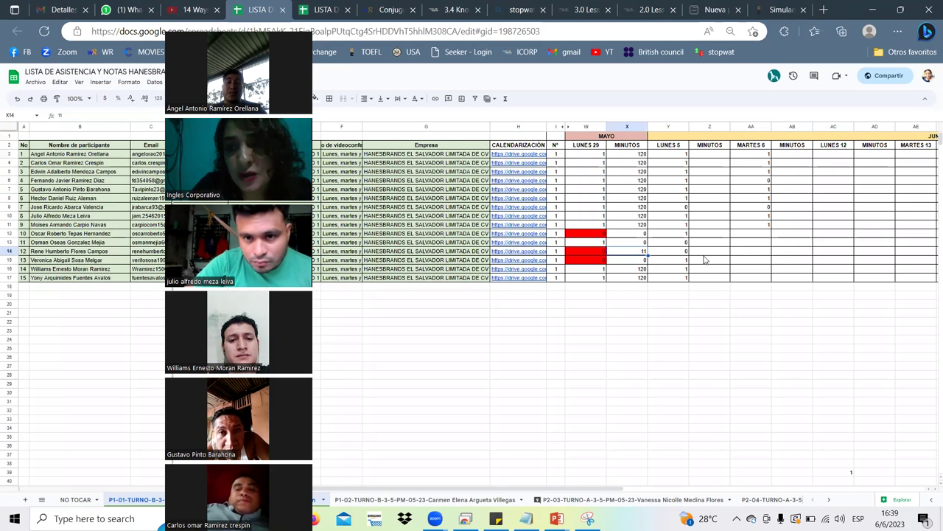
pyautogui.click(755, 254)
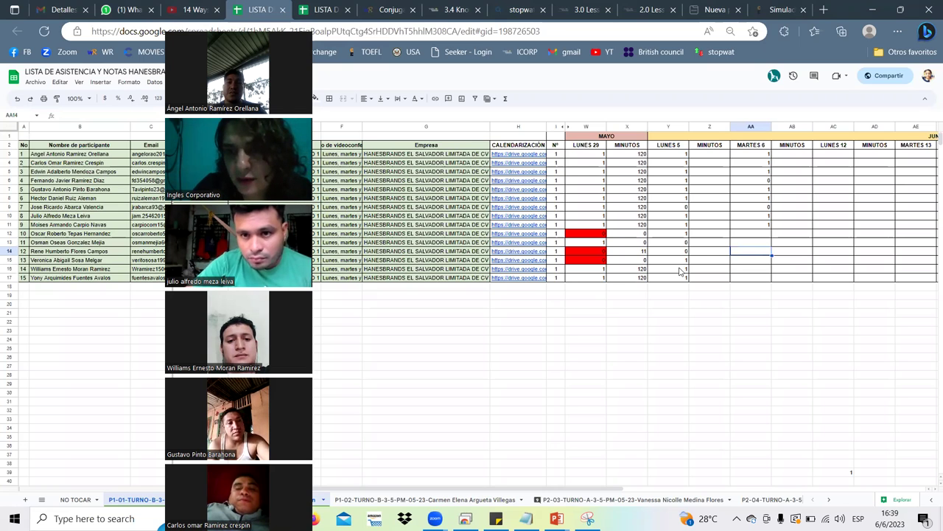
pyautogui.write('1')
pyautogui.press('Down')
pyautogui.press('Down')
pyautogui.press('Down')
pyautogui.press('Down')
pyautogui.press('Down')
pyautogui.press('Down')
pyautogui.press('Down')
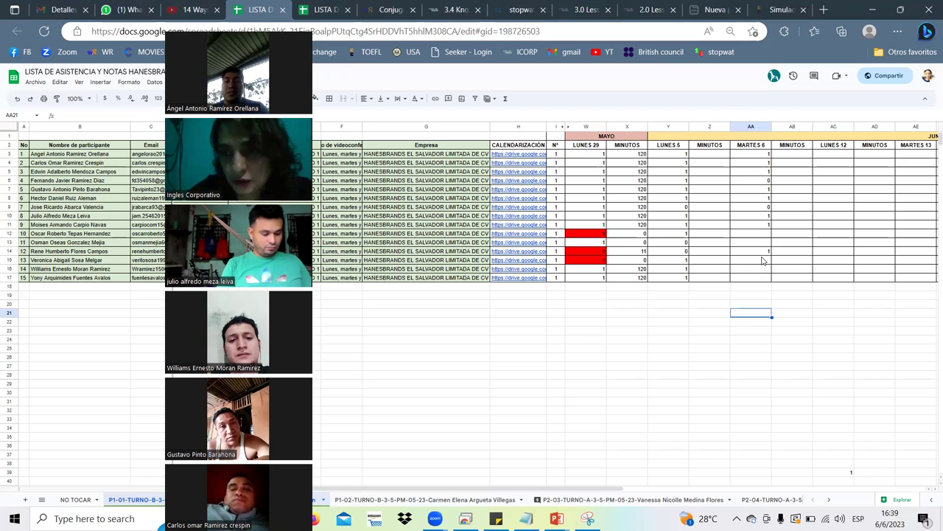
pyautogui.press('Up')
# Enter the MARTES 6 attendance for participants 10 and 11 as 0 and 1 in AA12:AA13.
pyautogui.click(766, 236)
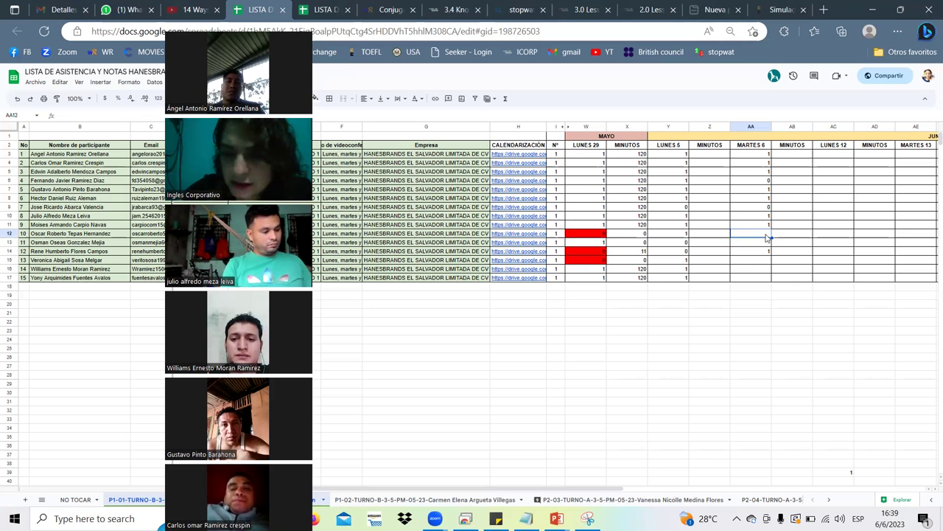
pyautogui.write('0')
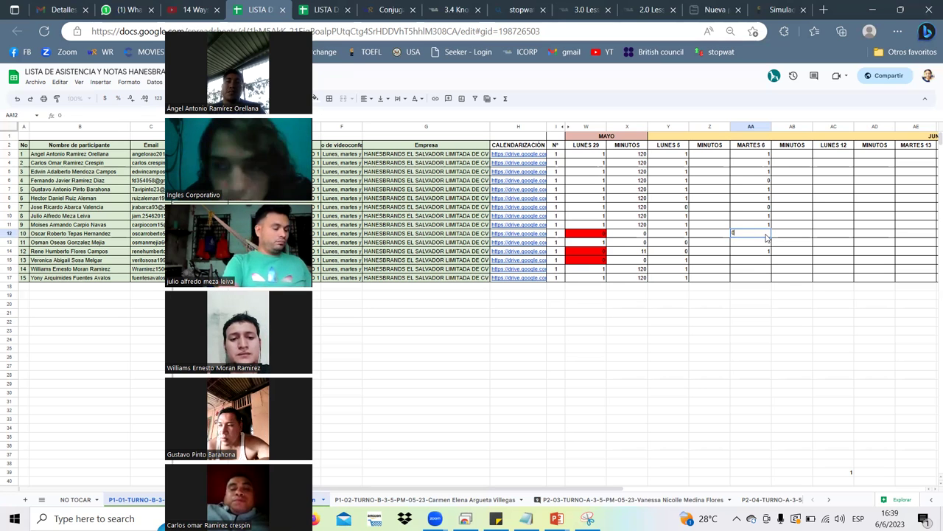
pyautogui.press('Return')
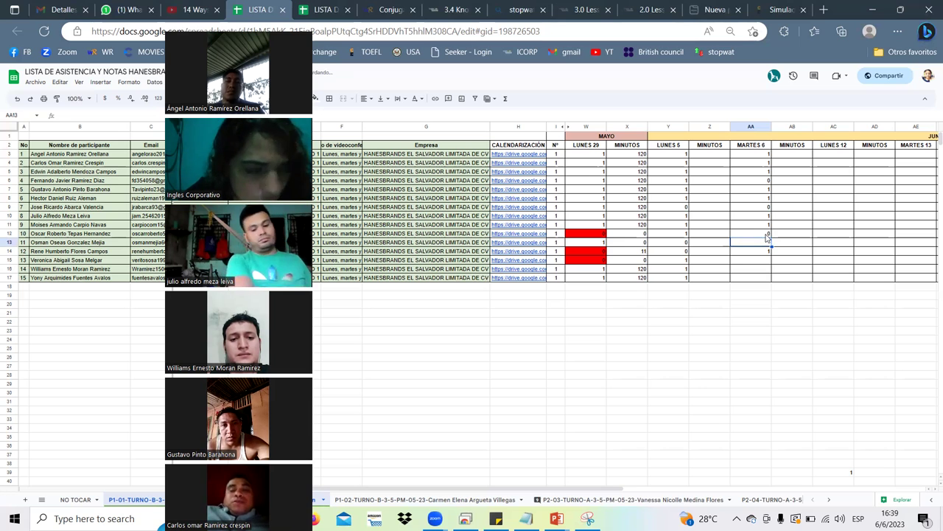
pyautogui.write('1')
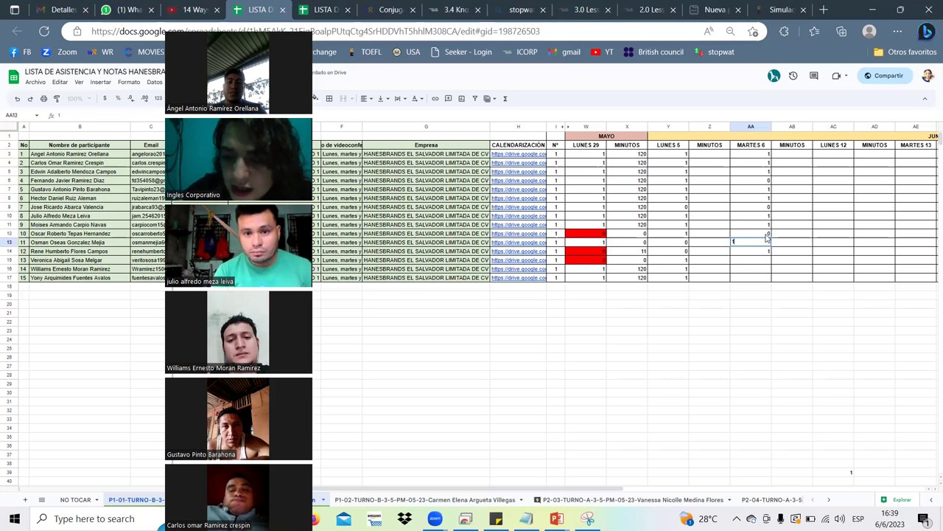
pyautogui.press('Return')
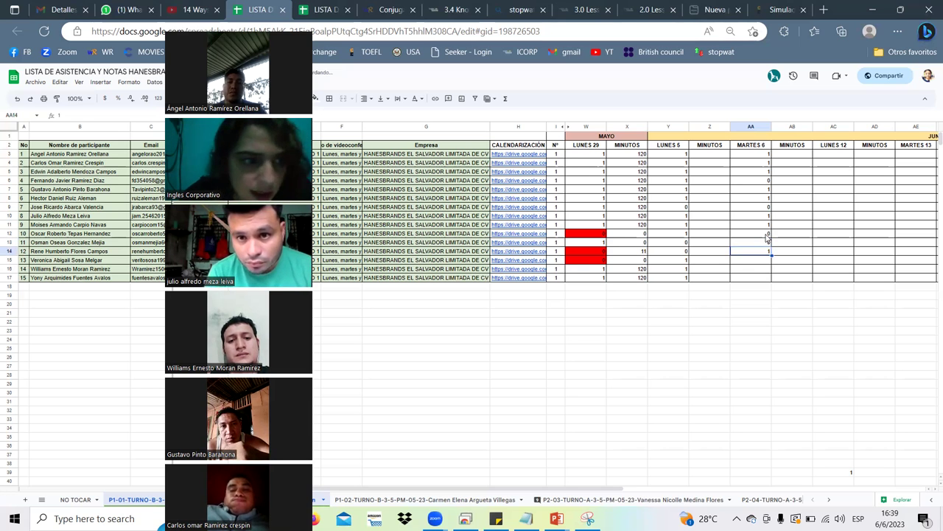
# Skip participant 12 and enter the MARTES 6 attendance for participants 13 to 15 as 0, 1 and 0 in AA15:AA17.
pyautogui.press('Return')
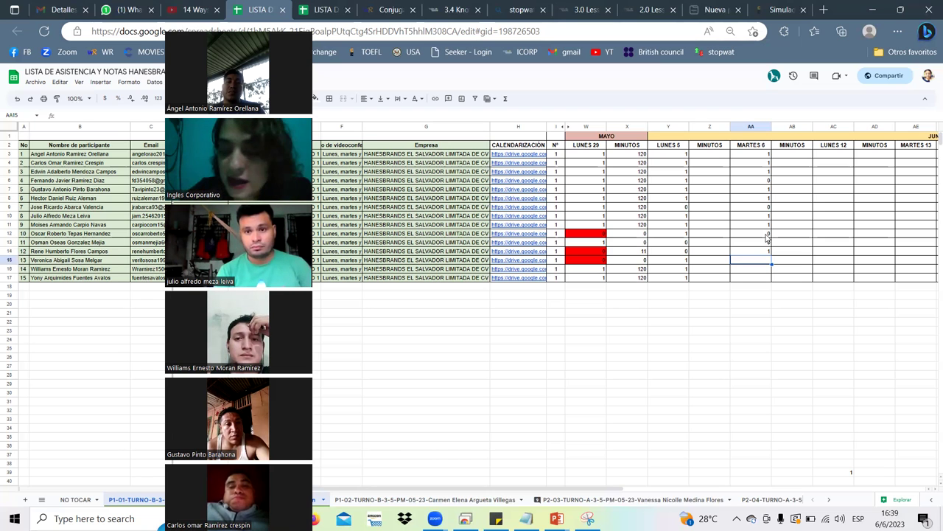
pyautogui.write('0')
pyautogui.press('Return')
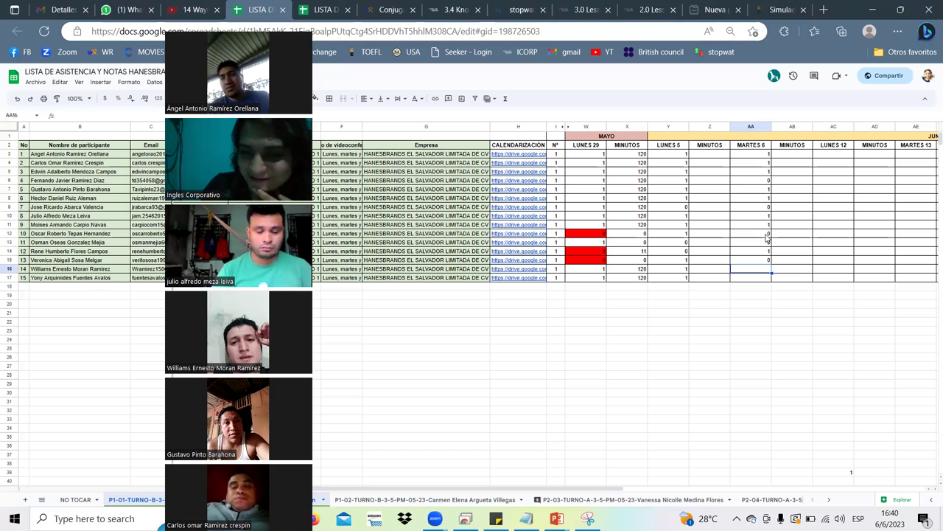
pyautogui.write('1')
pyautogui.press('Return')
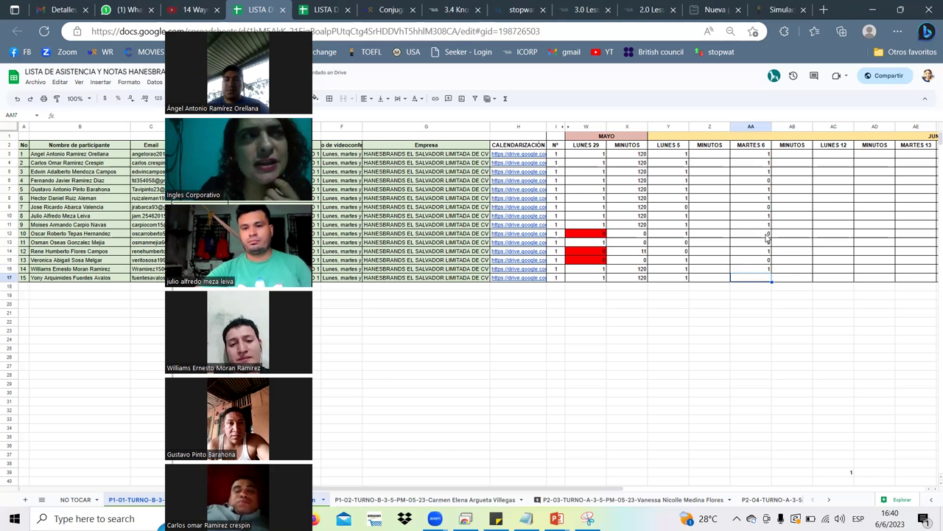
pyautogui.write('0')
pyautogui.press('Return')
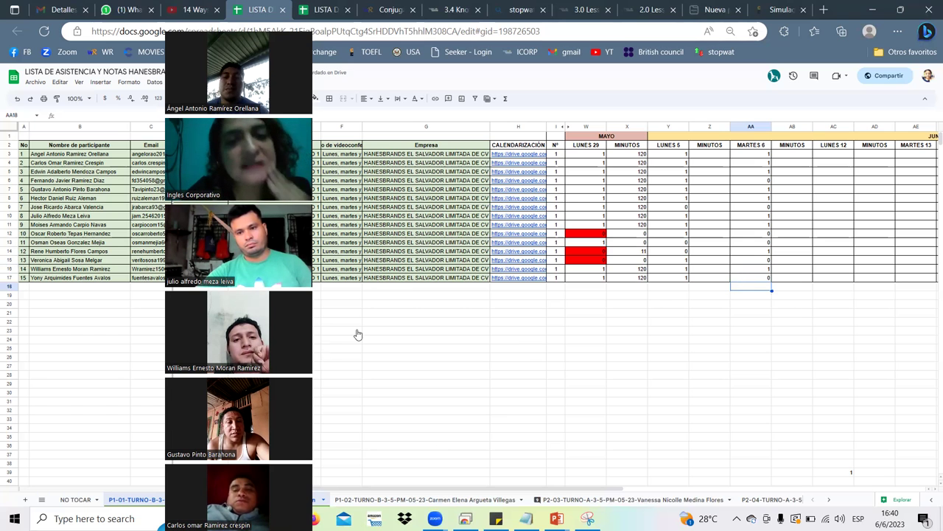
# Return to the online English course and open unit 3.5 Lesson Objective to read the class objective in English and Spanish.
pyautogui.hotkey('ctrl', '7')
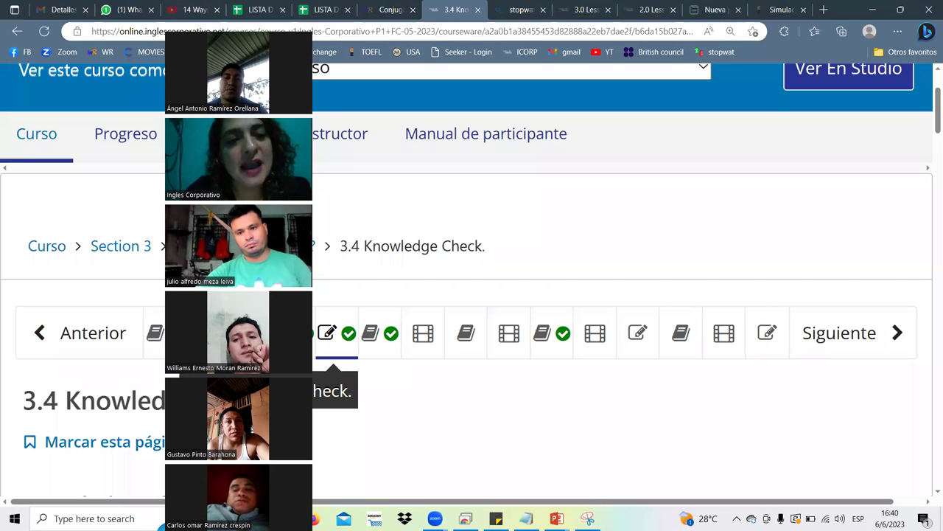
pyautogui.click(380, 335)
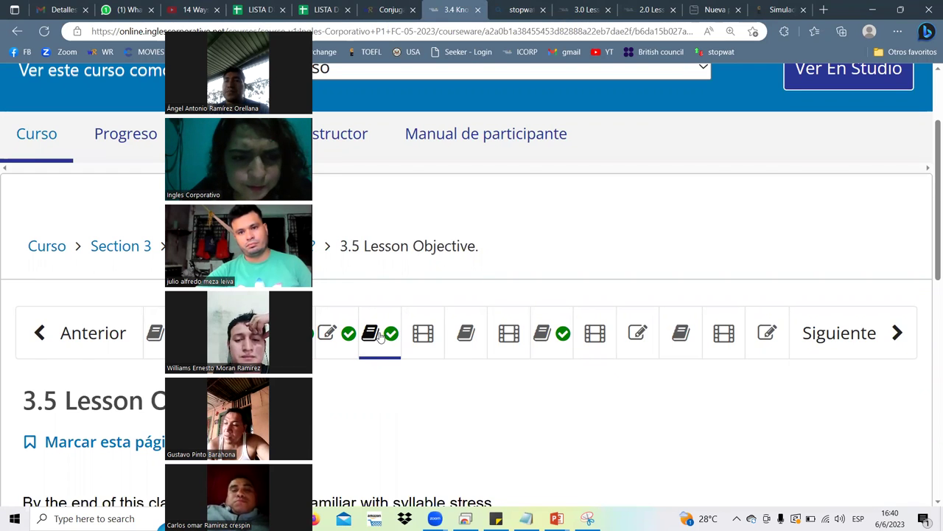
pyautogui.scroll(-3, 381, 337)
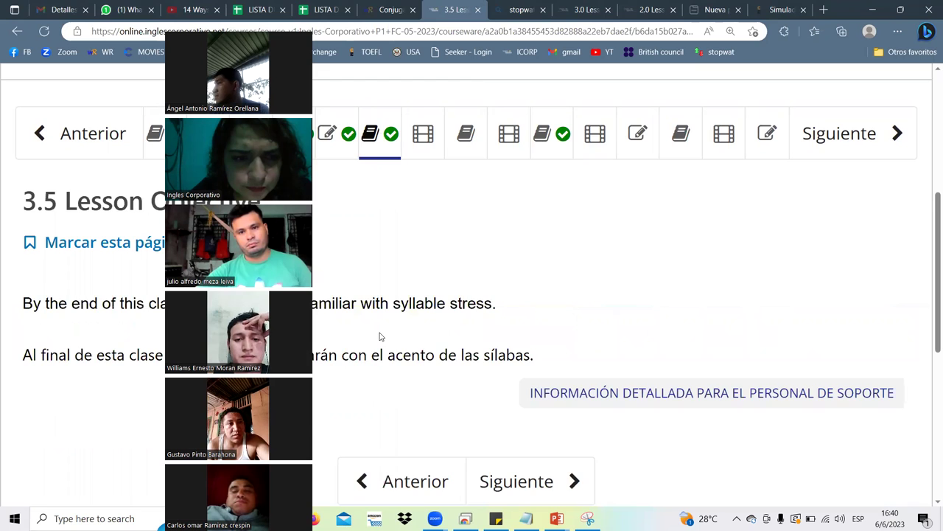
pyautogui.scroll(1, 380, 336)
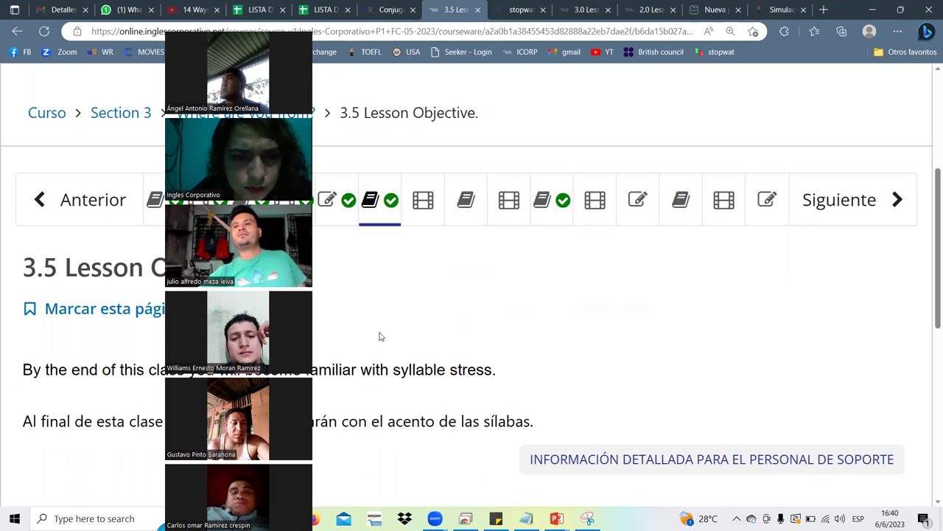
pyautogui.scroll(3, 380, 336)
pyautogui.scroll(-3, 380, 336)
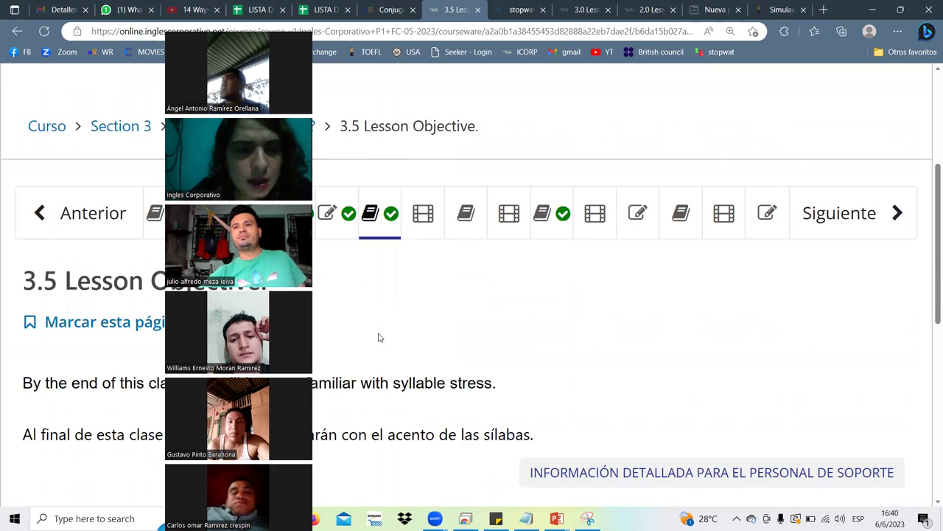
pyautogui.scroll(1, 380, 338)
pyautogui.scroll(1, 380, 338)
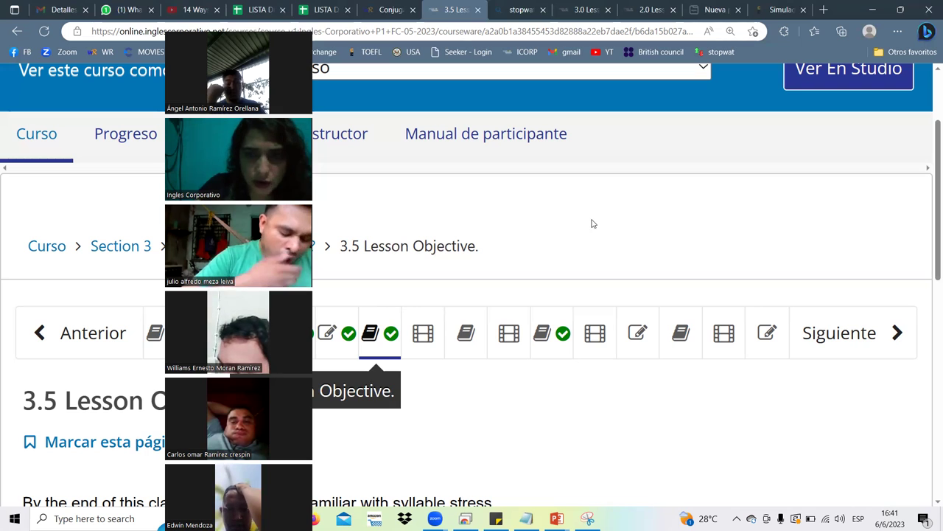
# Advance to the course's 3.6 Syllable Stress unit.
pyautogui.click(832, 338)
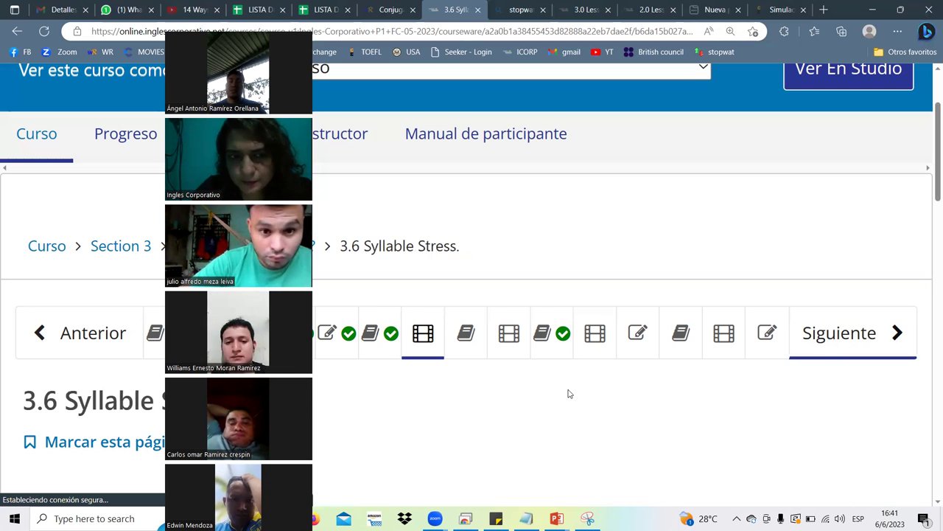